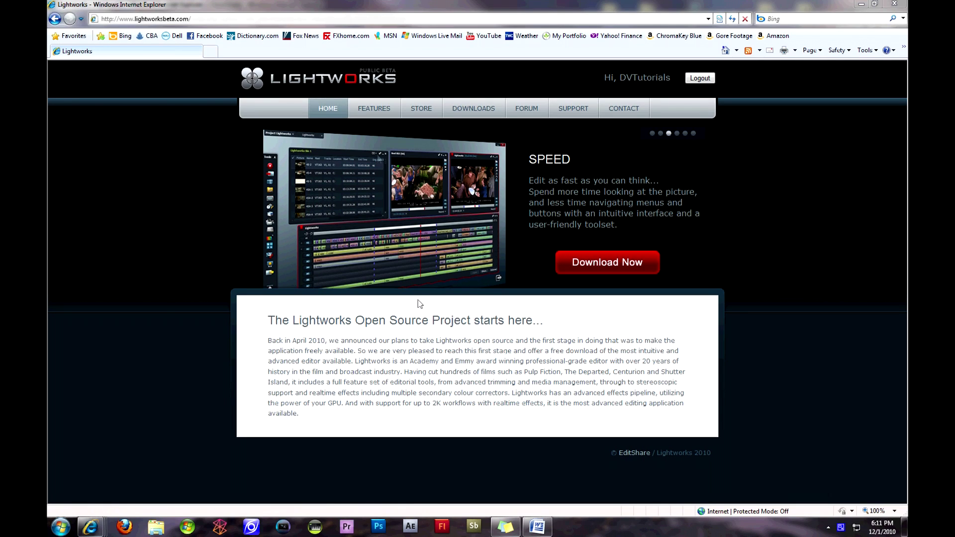
# - Scroll through the Lightworks Tech Specs page, then bring up the Downloads listing with the 10.0 Public Beta
pyautogui.click(362, 106)
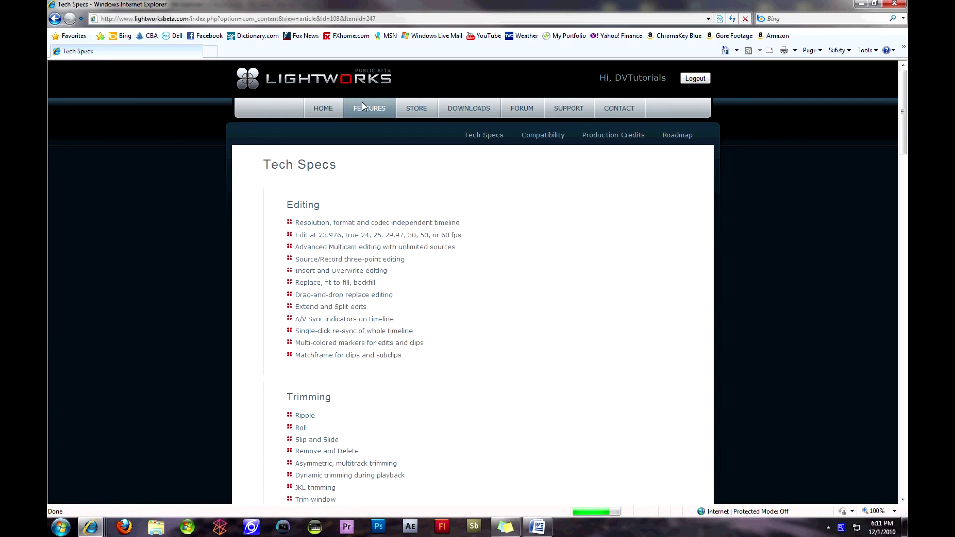
pyautogui.scroll(-2, 576, 270)
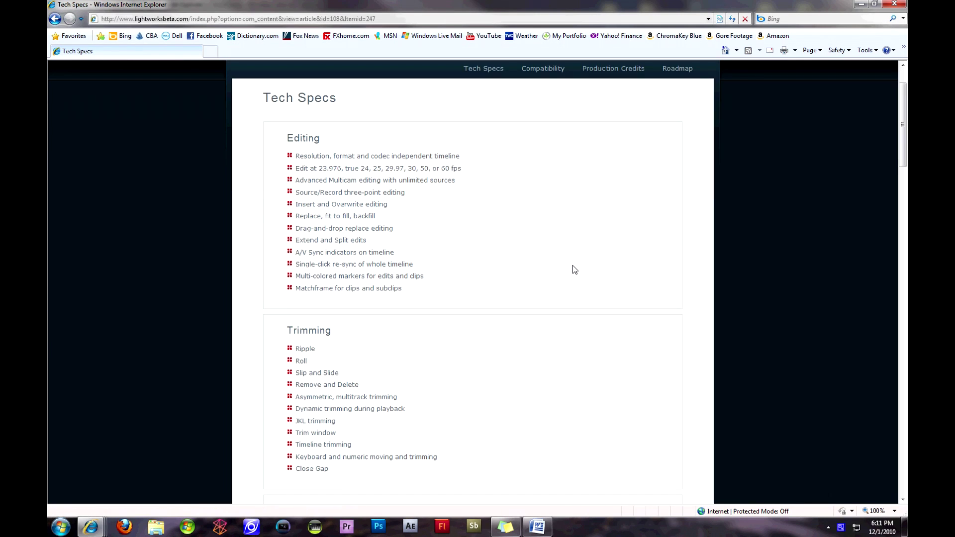
pyautogui.scroll(-4, 575, 269)
pyautogui.scroll(-6, 575, 269)
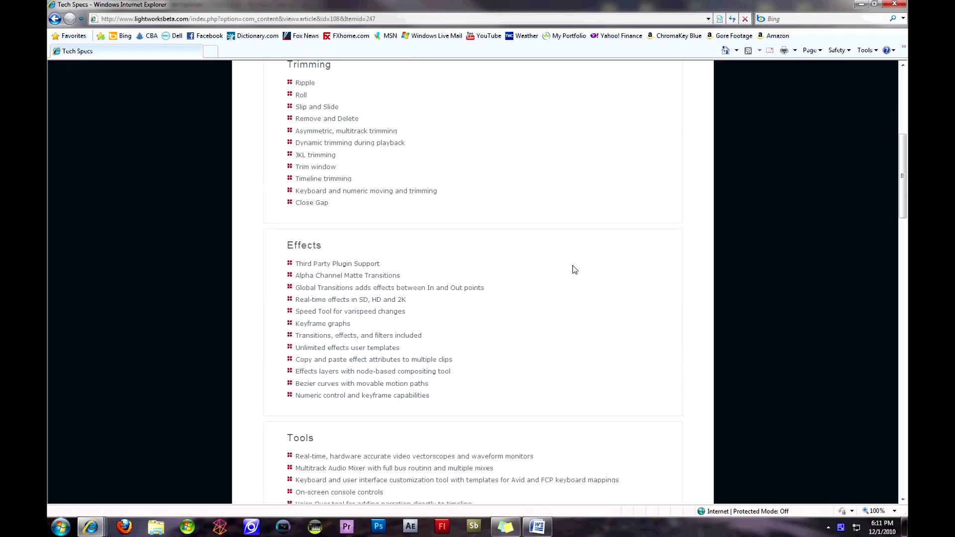
pyautogui.scroll(-8, 574, 269)
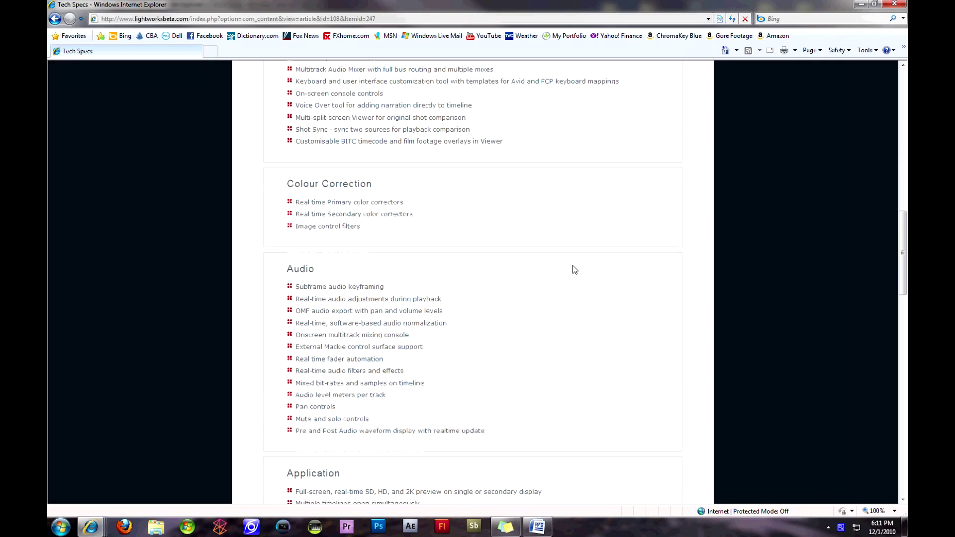
pyautogui.scroll(-10, 574, 270)
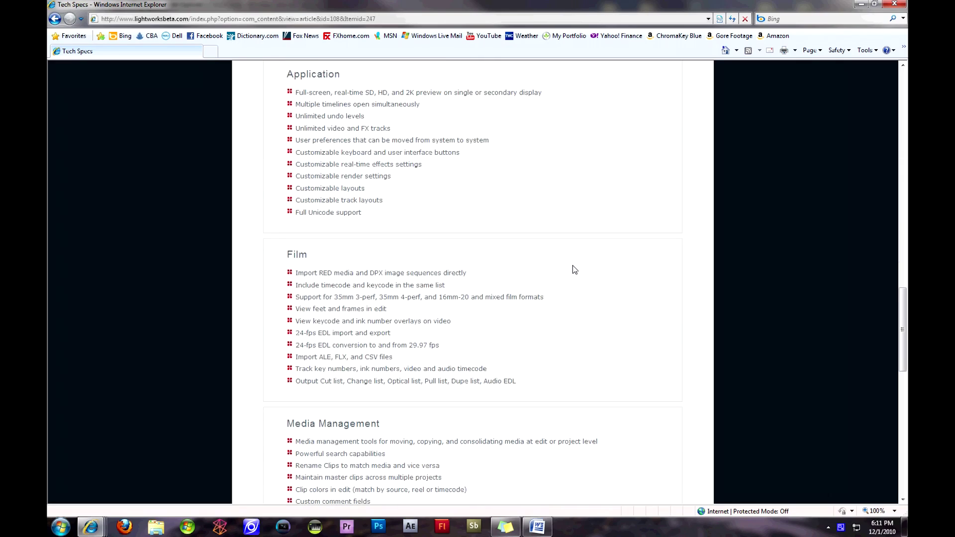
pyautogui.scroll(-6, 575, 269)
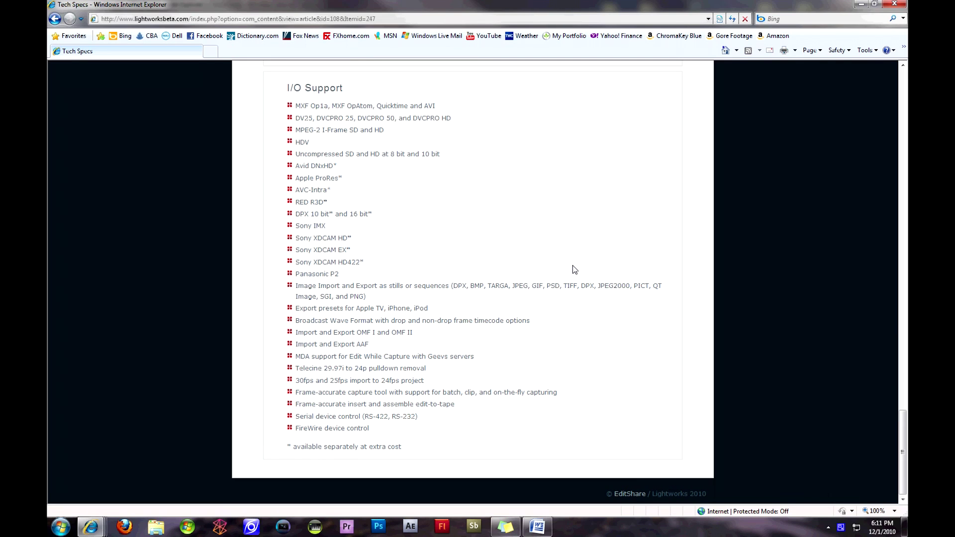
pyautogui.scroll(12, 573, 269)
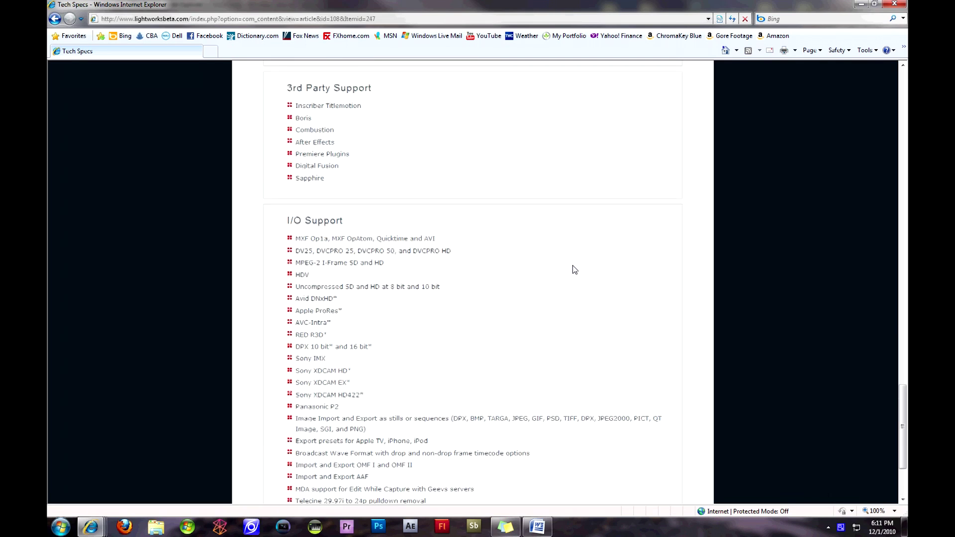
pyautogui.scroll(12, 574, 270)
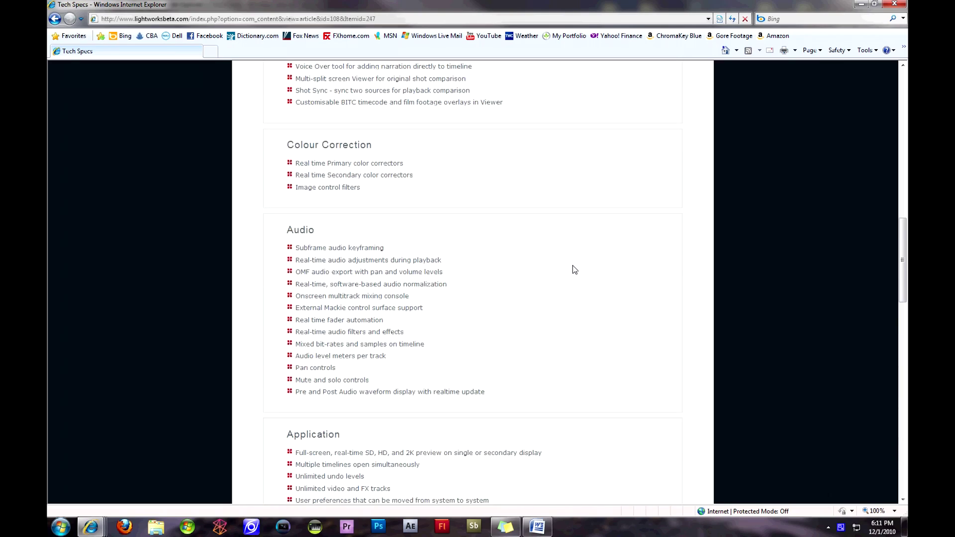
pyautogui.scroll(7, 575, 270)
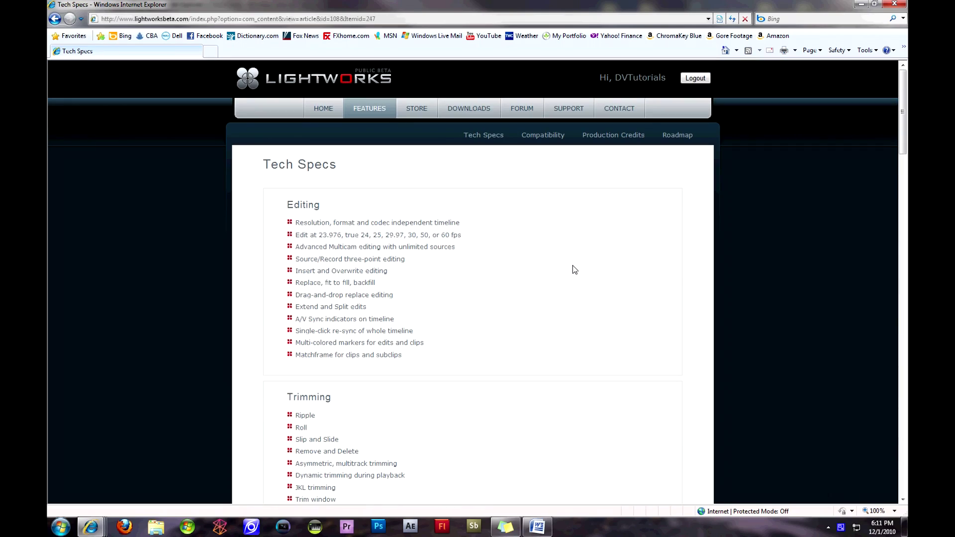
pyautogui.click(462, 113)
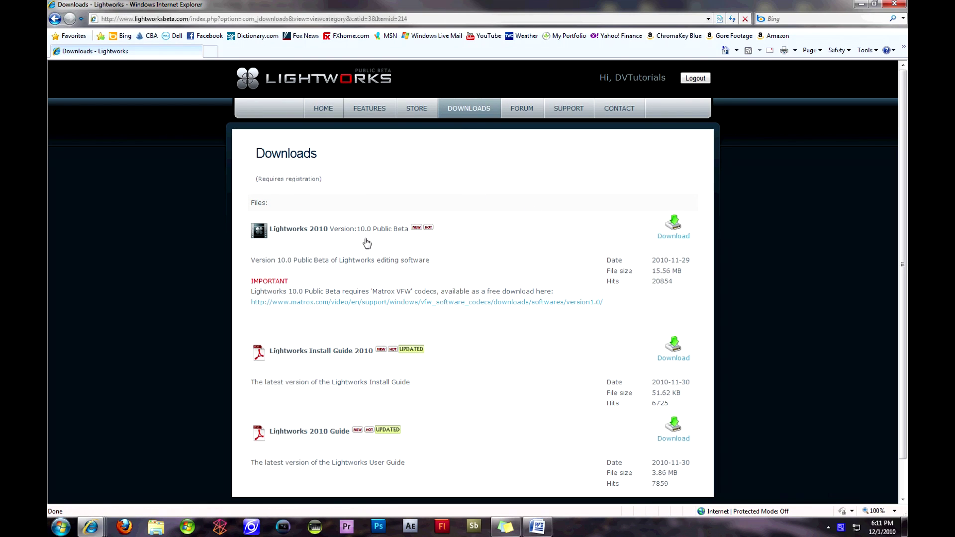
# - Download the 15.5MB Lightworks 2010 Version 10.0 Public Beta installer and run it past both security warnings
pyautogui.click(668, 238)
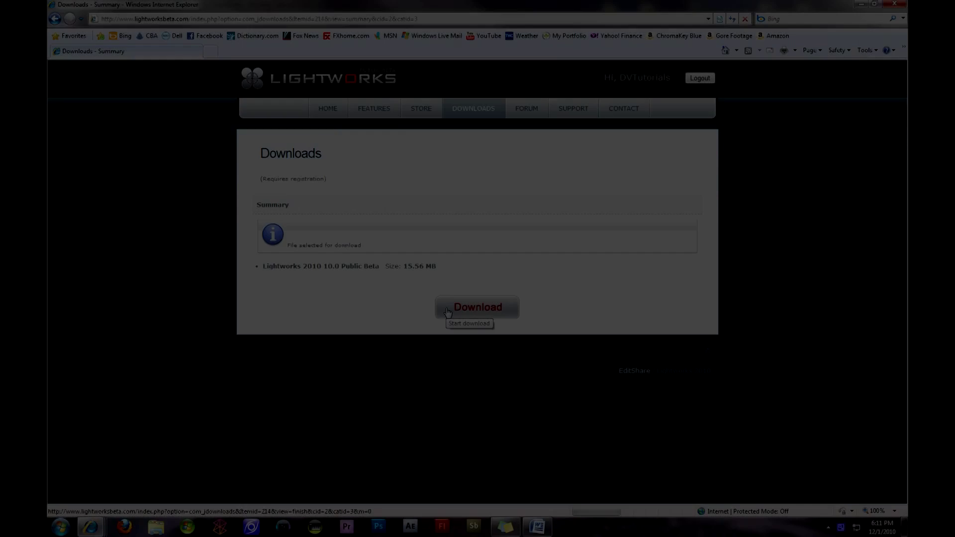
pyautogui.click(475, 310)
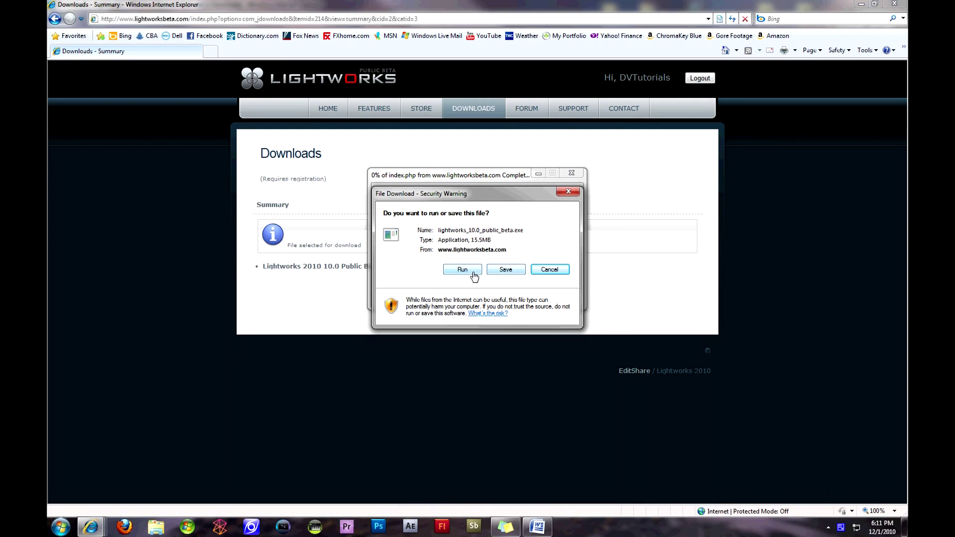
pyautogui.click(471, 271)
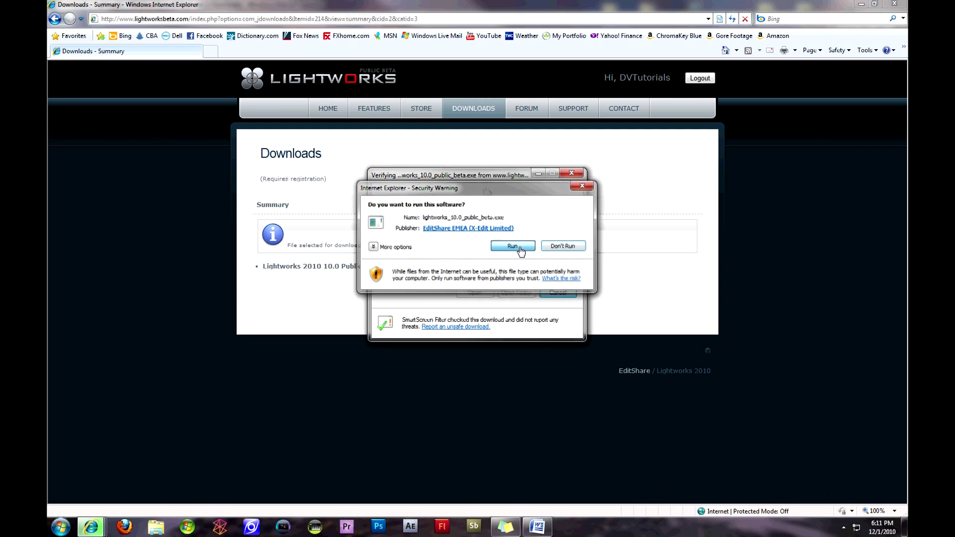
pyautogui.click(513, 246)
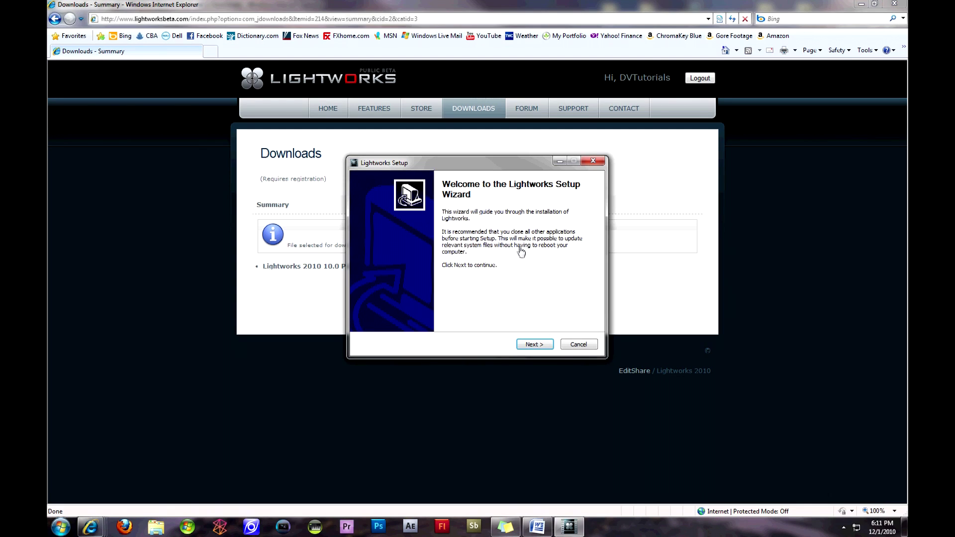
# - Accept the Lightworks license and keep the default components, install folder and Start Menu folder
pyautogui.click(527, 348)
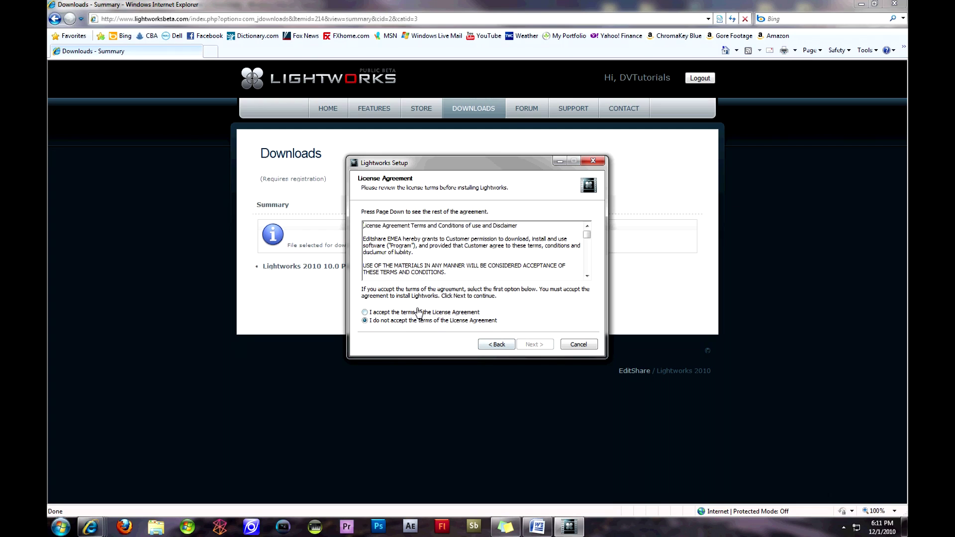
pyautogui.click(441, 313)
pyautogui.click(532, 348)
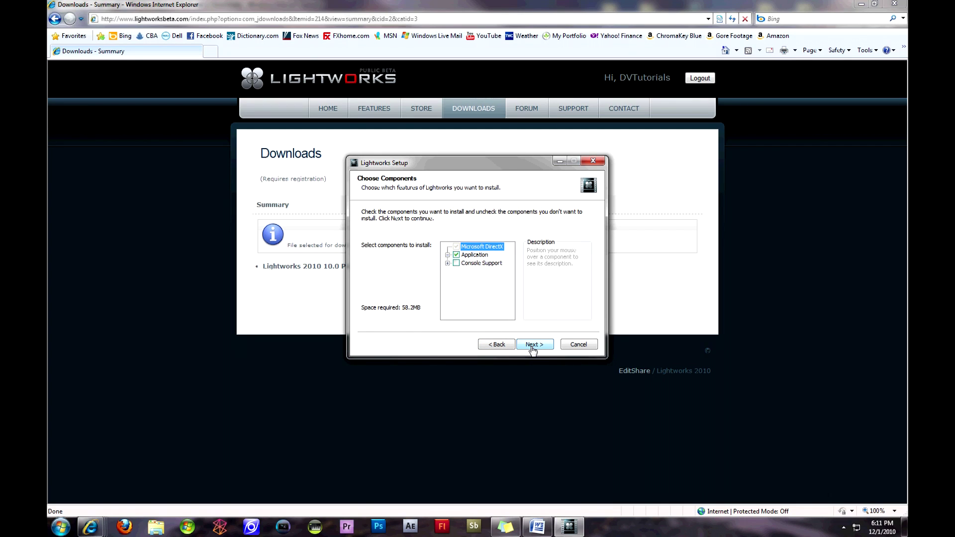
pyautogui.click(532, 345)
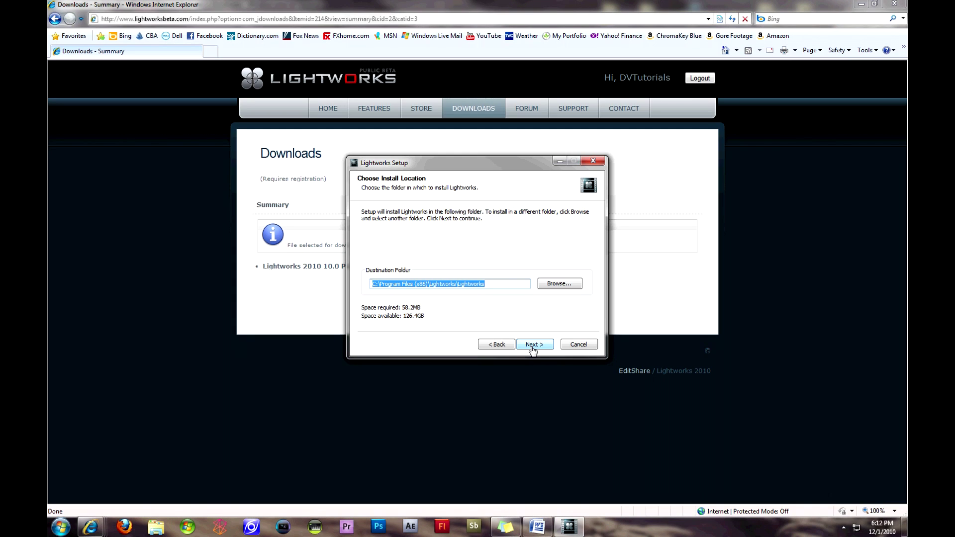
pyautogui.click(532, 345)
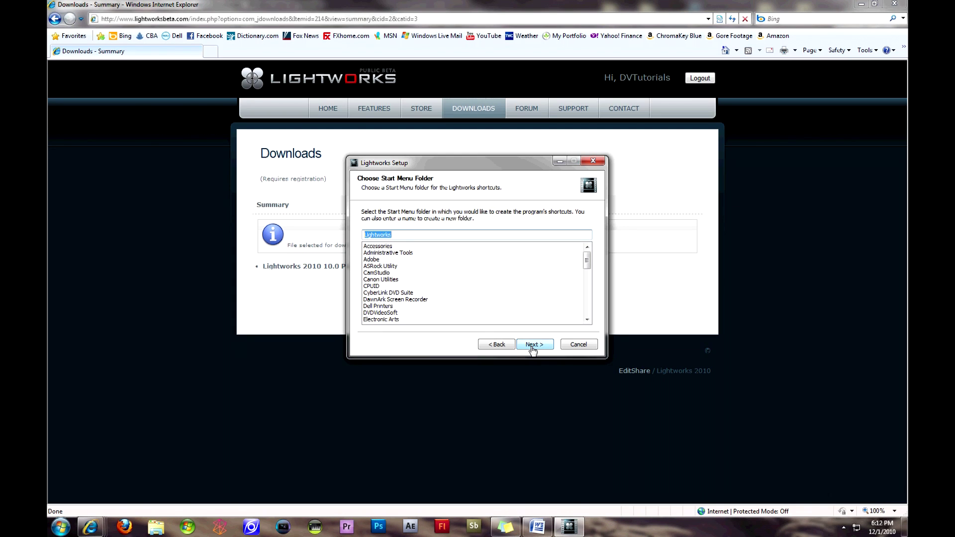
pyautogui.click(532, 347)
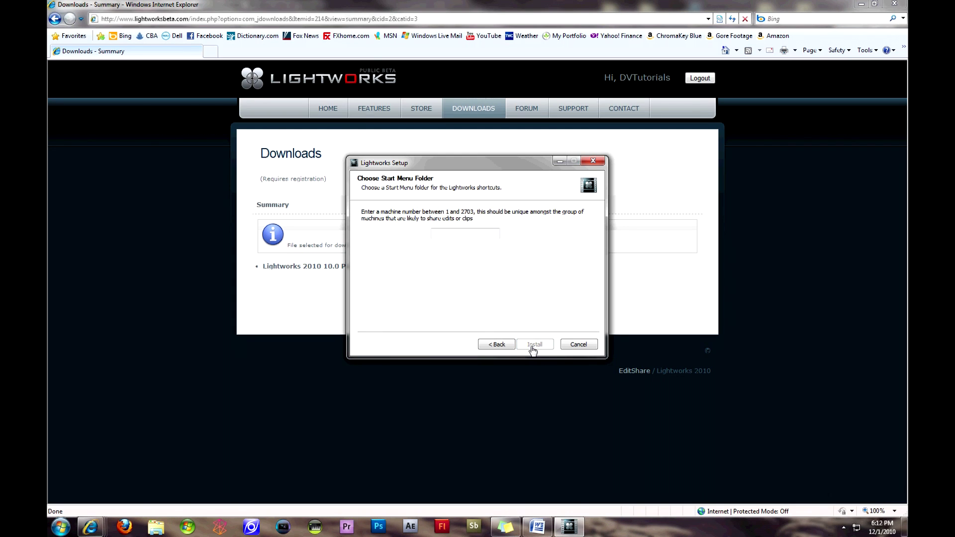
# - Enter machine number 254 and start the installation
pyautogui.click(470, 236)
pyautogui.write('254')
pyautogui.click(541, 347)
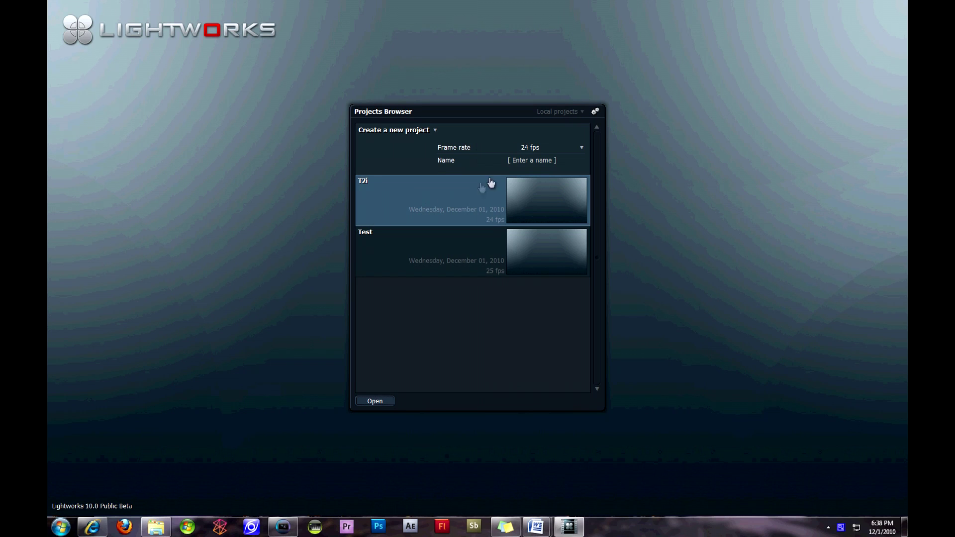
# - Create a new project named 'beta' with a 24 fps frame rate
pyautogui.click(536, 148)
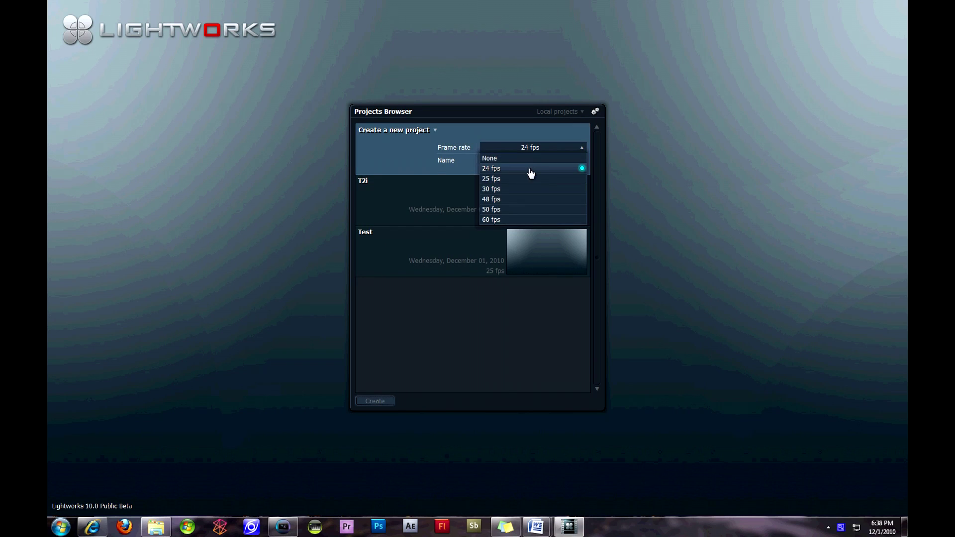
pyautogui.click(526, 169)
pyautogui.click(537, 160)
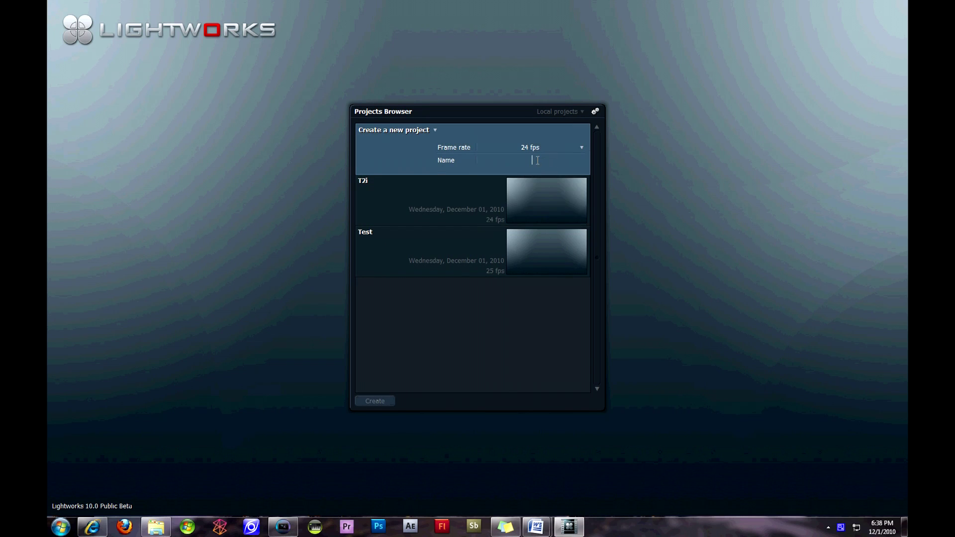
pyautogui.write('beta')
pyautogui.click(386, 406)
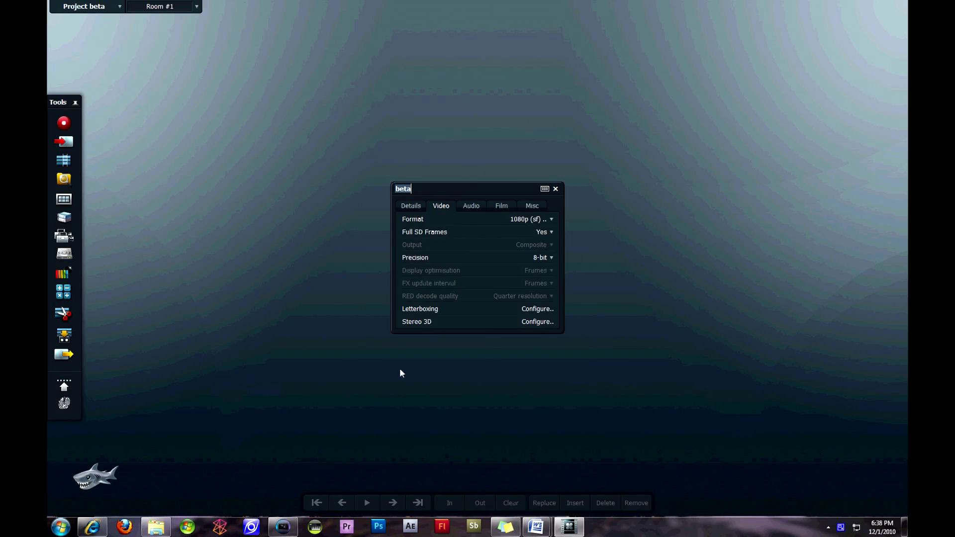
# - Keep the project video format at 1080p (sf) 24fps
pyautogui.click(545, 224)
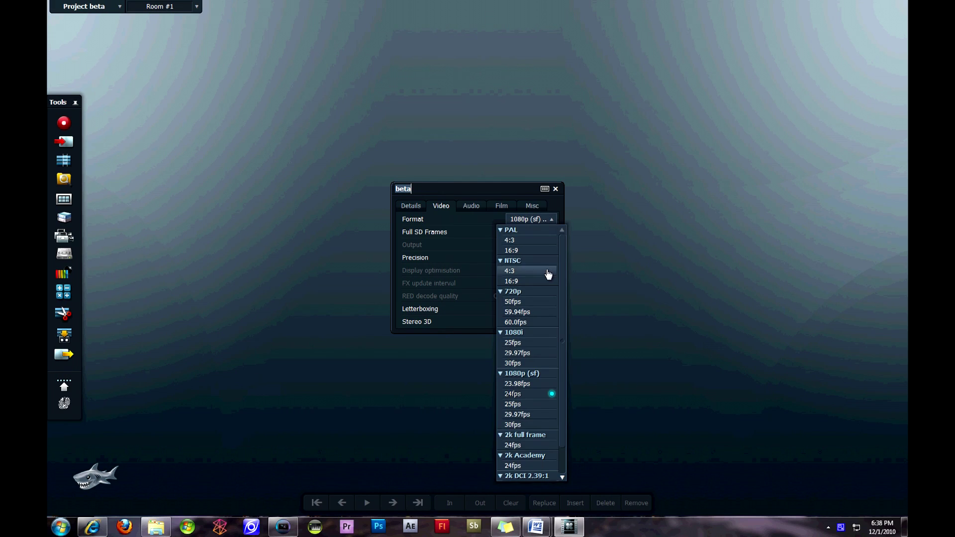
pyautogui.moveTo(560, 281); pyautogui.dragTo(563, 331)
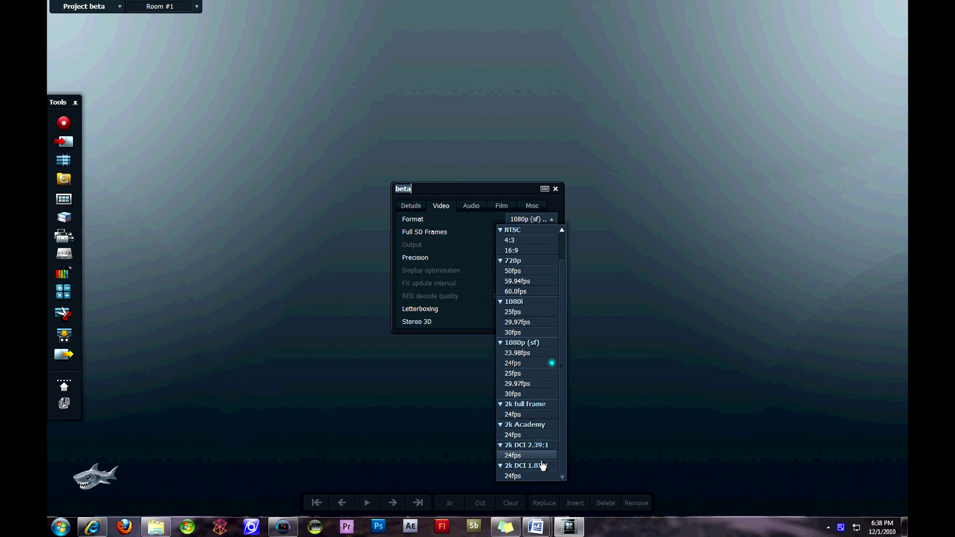
pyautogui.click(531, 364)
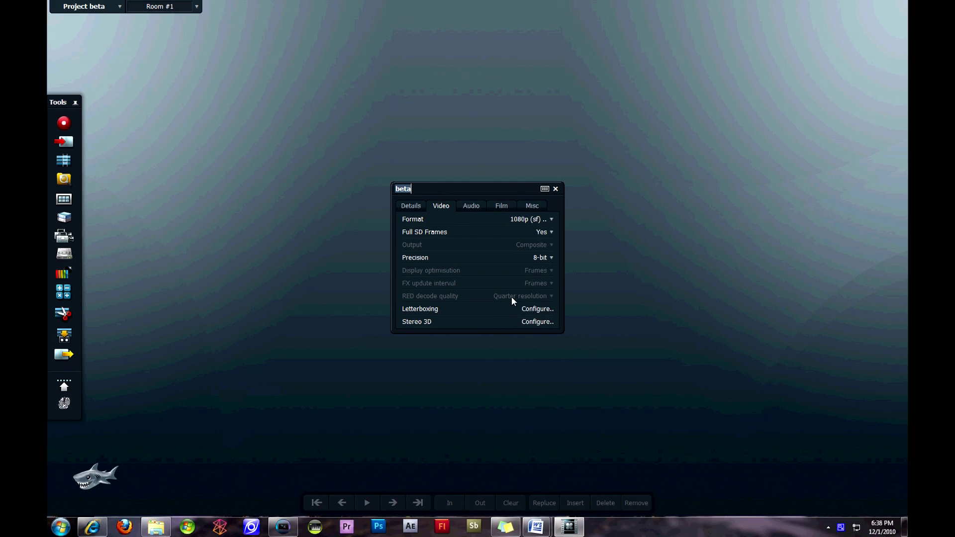
# - Review the Audio, Film, Misc and Details settings, then close the project settings
pyautogui.click(471, 206)
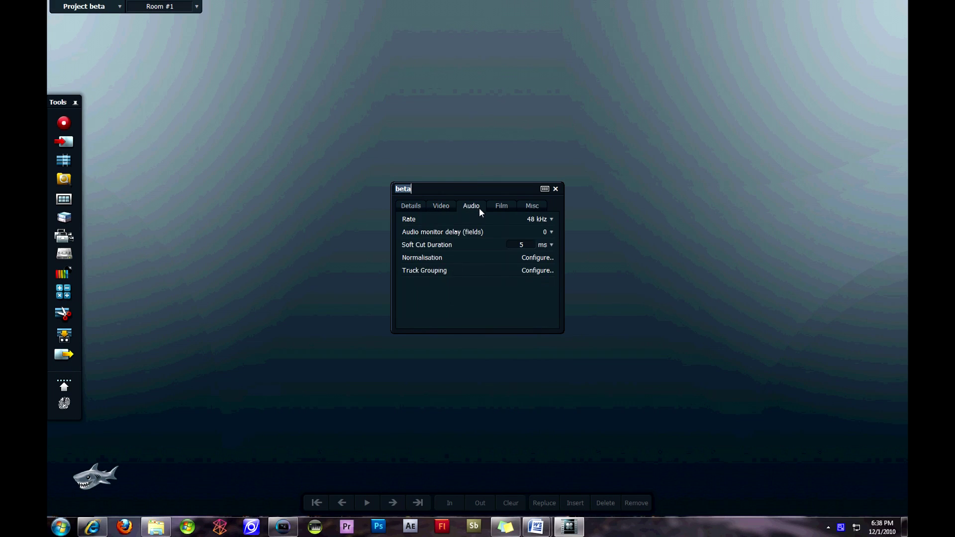
pyautogui.click(500, 209)
pyautogui.click(529, 209)
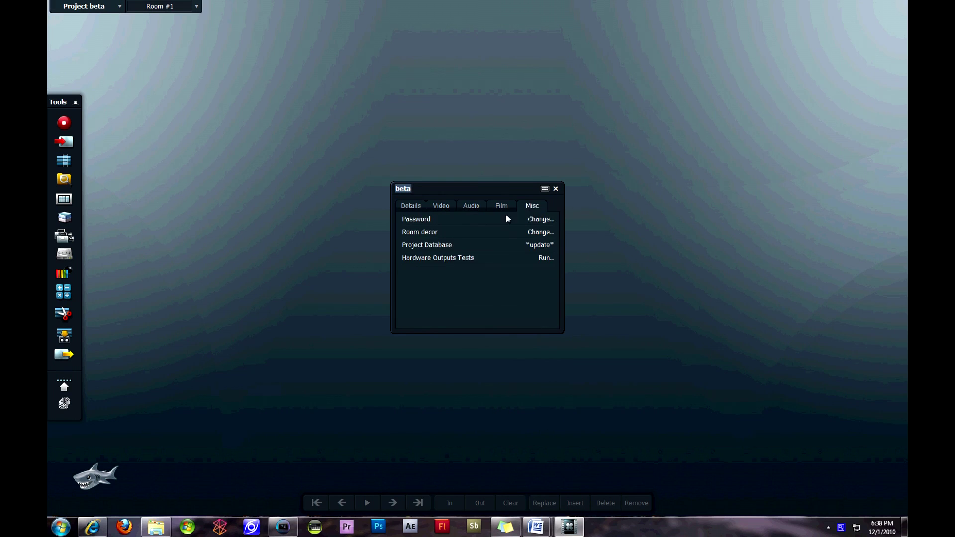
pyautogui.click(415, 207)
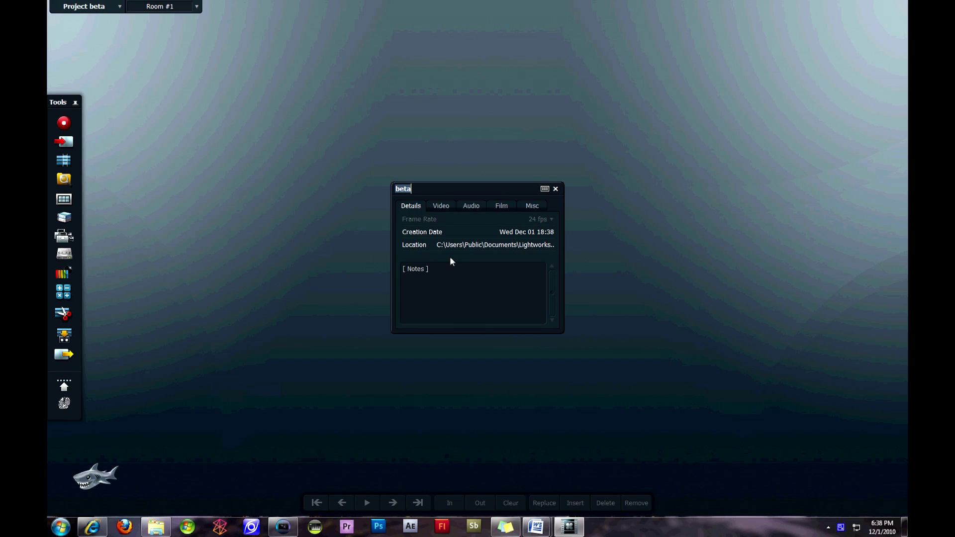
pyautogui.click(555, 189)
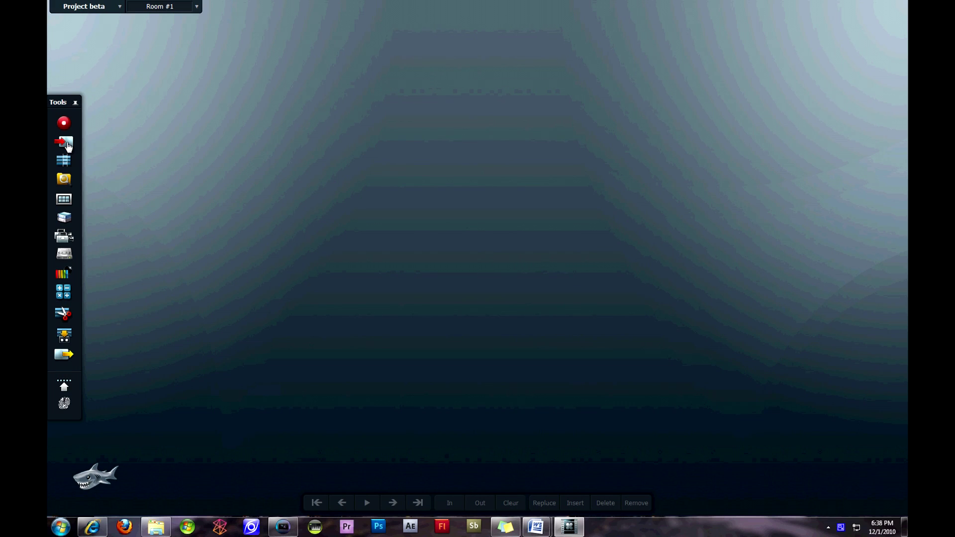
# - Select clips MVI_2700 through MVI_2703 in the Import dialog and copy them into the project
pyautogui.click(68, 146)
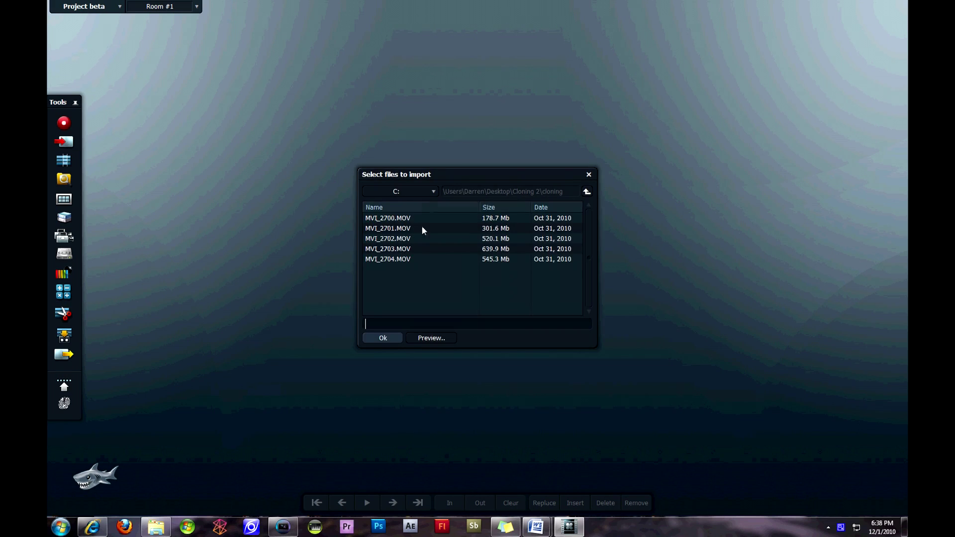
pyautogui.moveTo(410, 219); pyautogui.dragTo(410, 248)
pyautogui.click(382, 338)
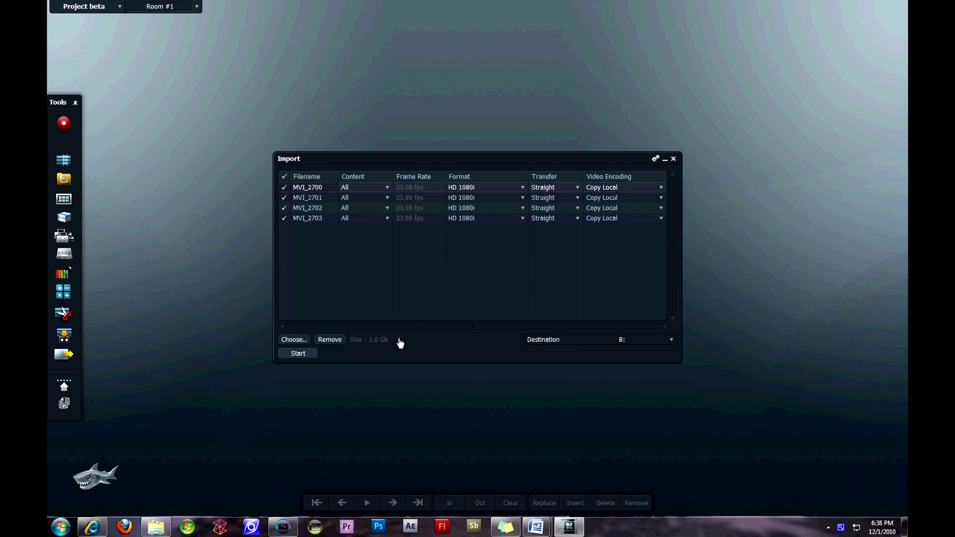
pyautogui.click(297, 353)
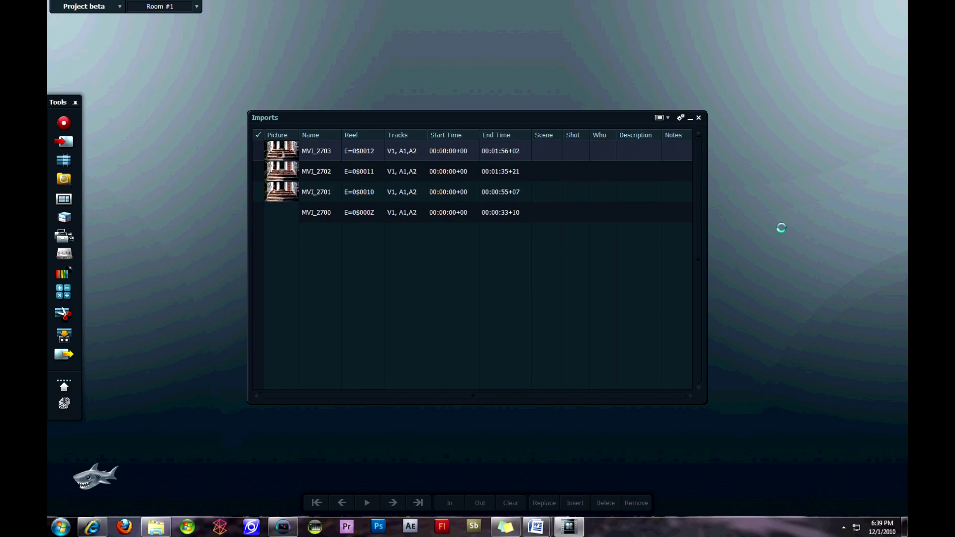
# - Move the Imports bin to the upper left and preview clip MVI_2703 in a viewer on the right
pyautogui.moveTo(582, 122); pyautogui.dragTo(456, 53)
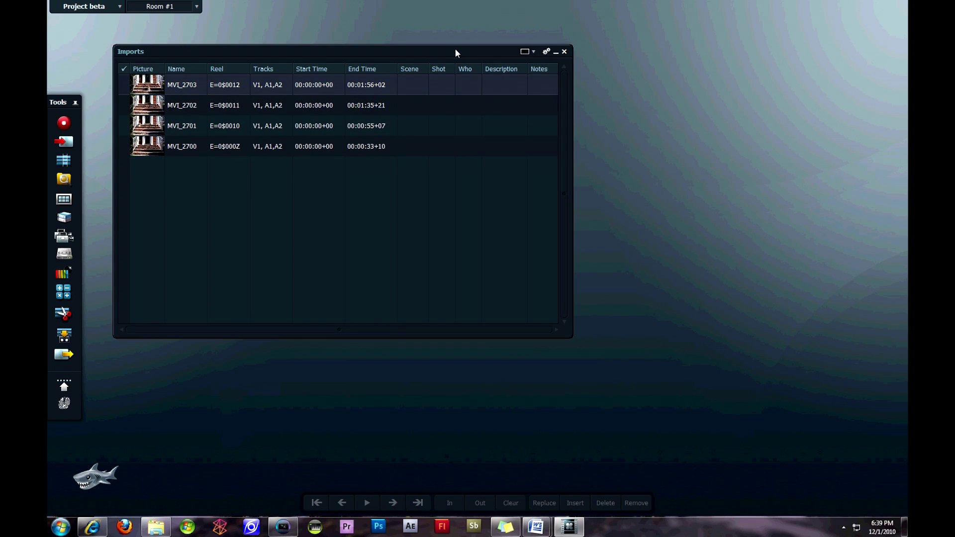
pyautogui.doubleClick(156, 85)
pyautogui.moveTo(252, 13); pyautogui.dragTo(723, 62)
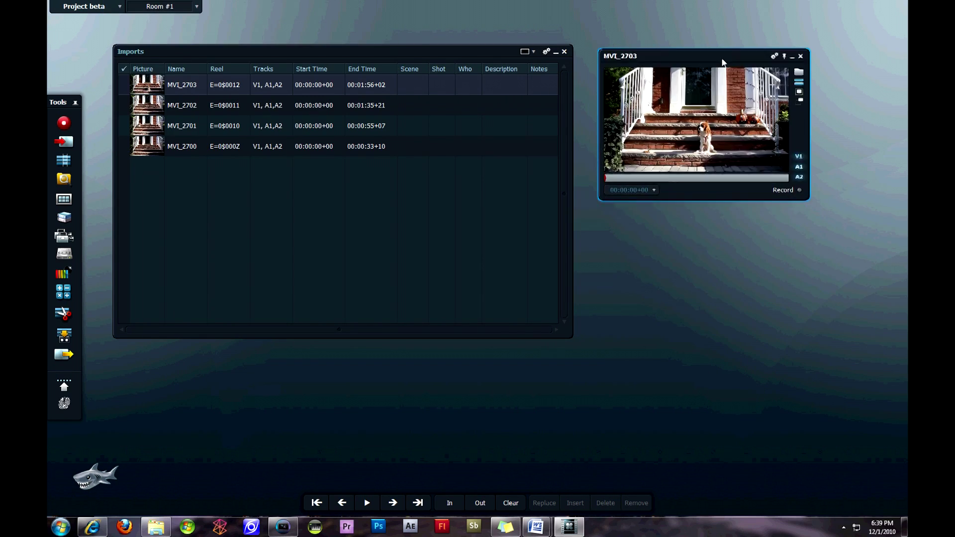
# - Load MVI_2702, play it from about ten seconds in, then close the preview
pyautogui.doubleClick(145, 106)
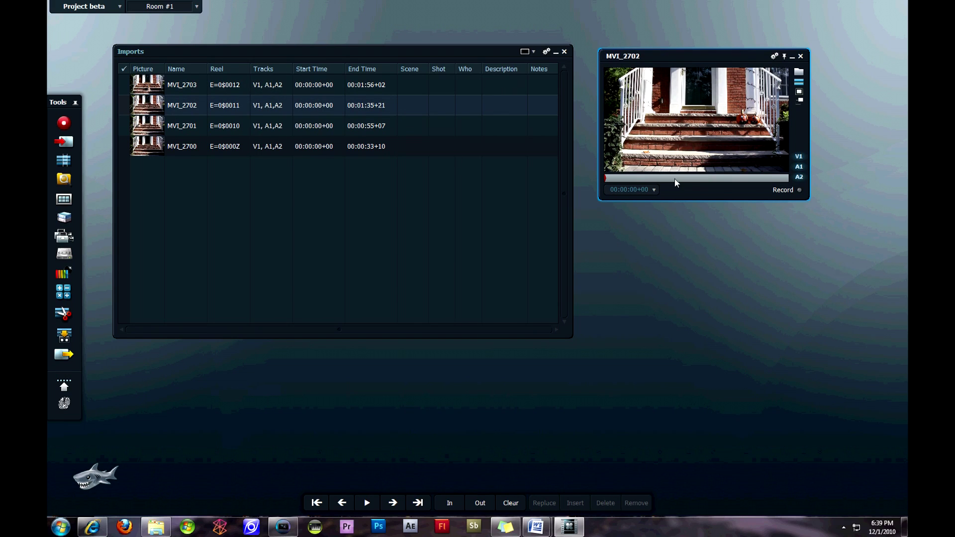
pyautogui.moveTo(634, 176); pyautogui.dragTo(646, 181)
pyautogui.click(637, 183)
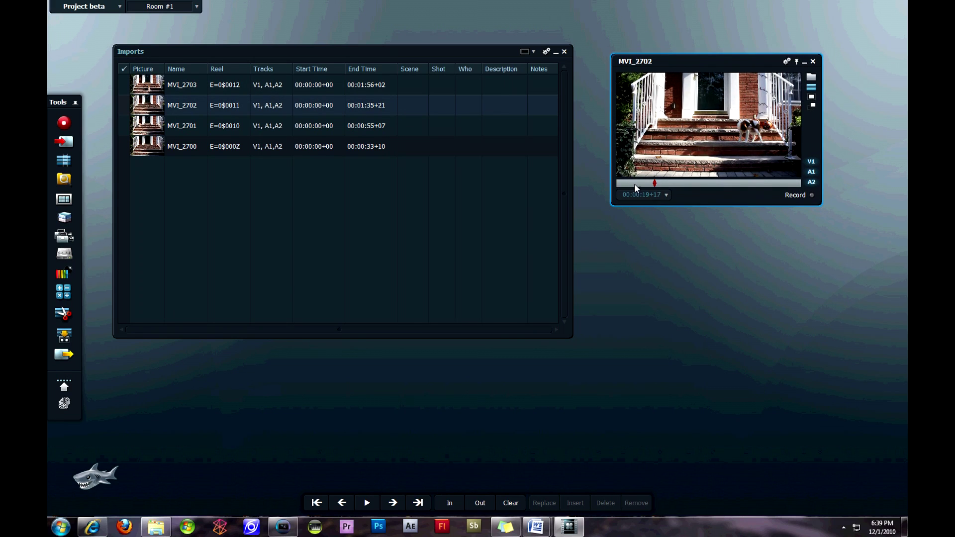
pyautogui.click(812, 62)
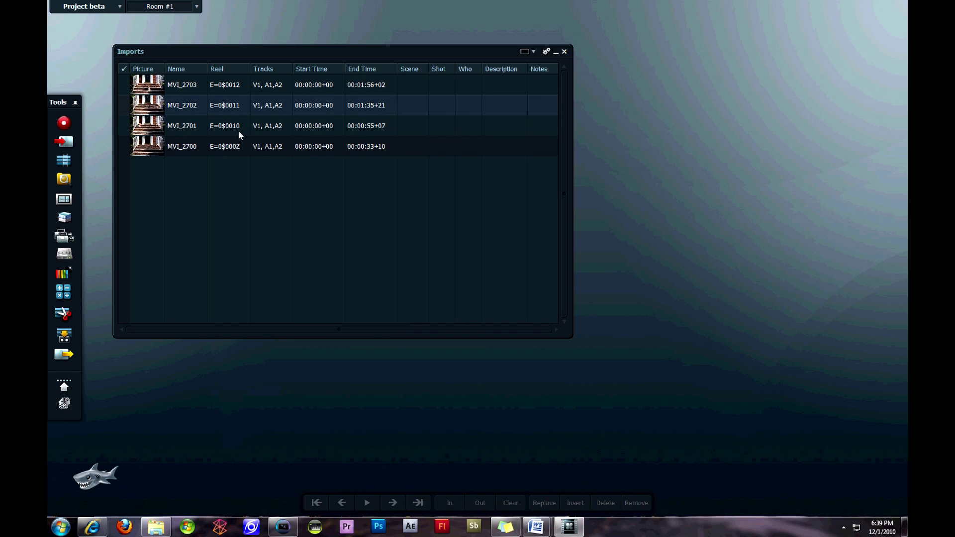
# - Open the Search panel, a new empty bin at lower right, and Generate Film Lists at lower centre
pyautogui.click(64, 178)
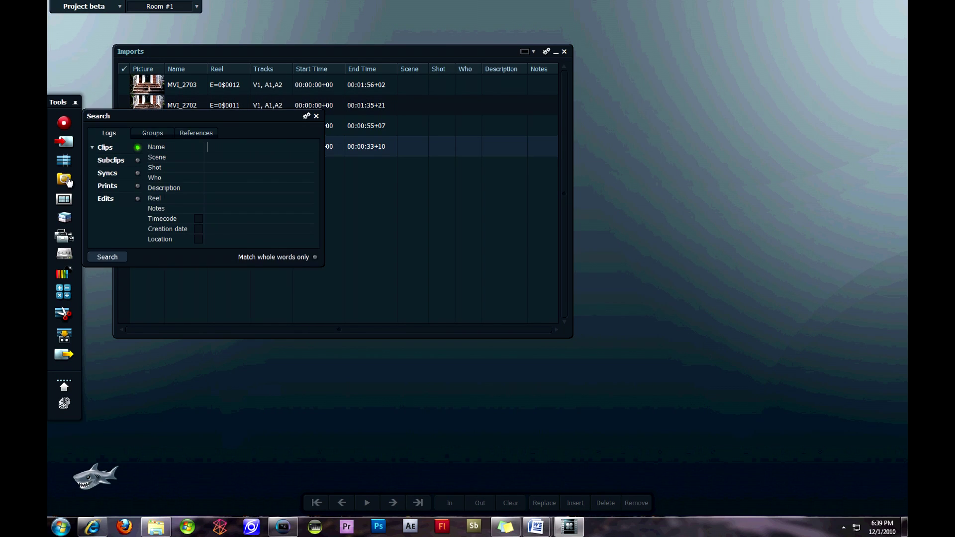
pyautogui.click(64, 212)
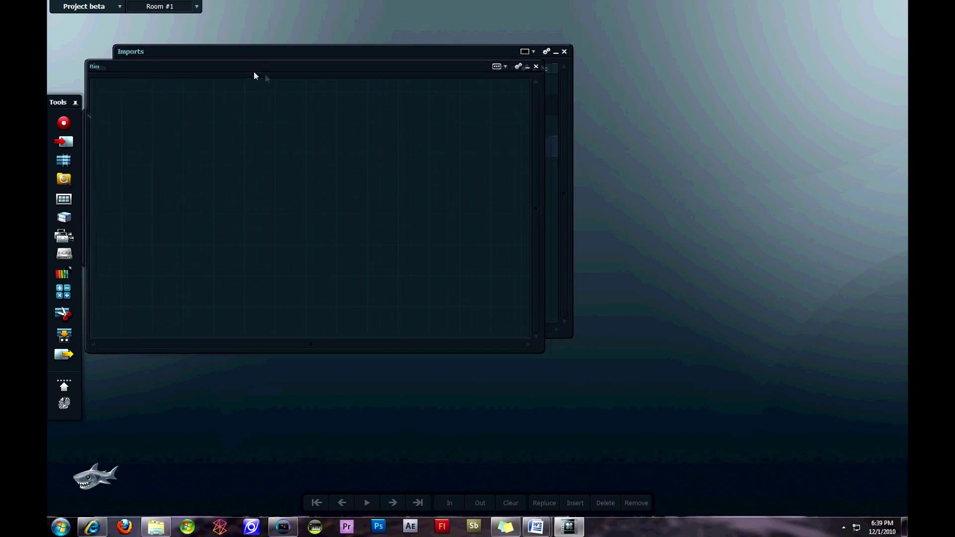
pyautogui.moveTo(254, 75); pyautogui.dragTo(622, 224)
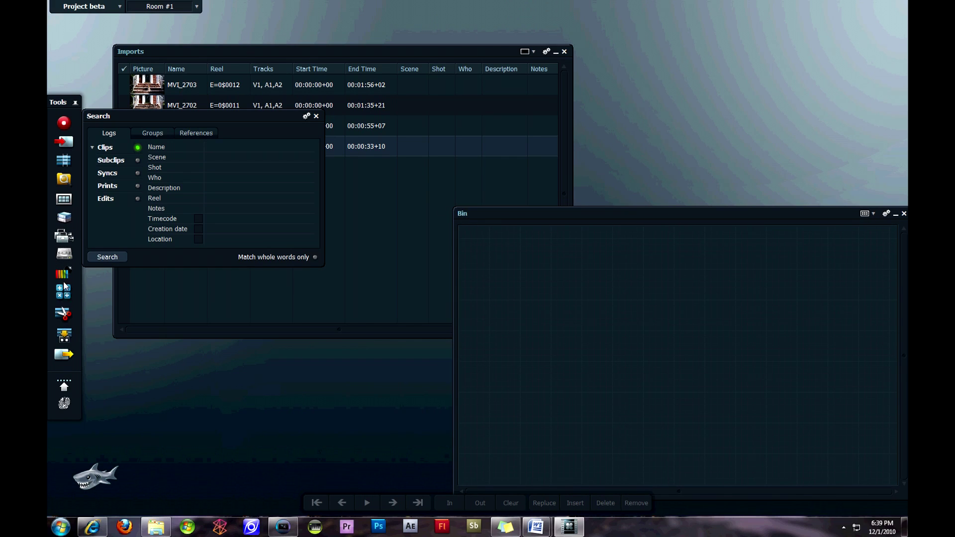
pyautogui.click(64, 314)
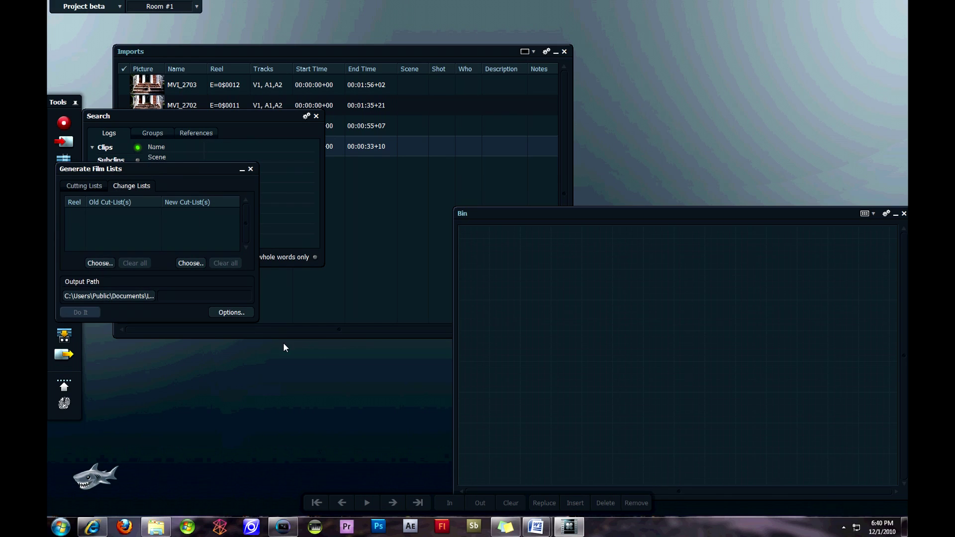
pyautogui.moveTo(63, 169); pyautogui.dragTo(229, 348)
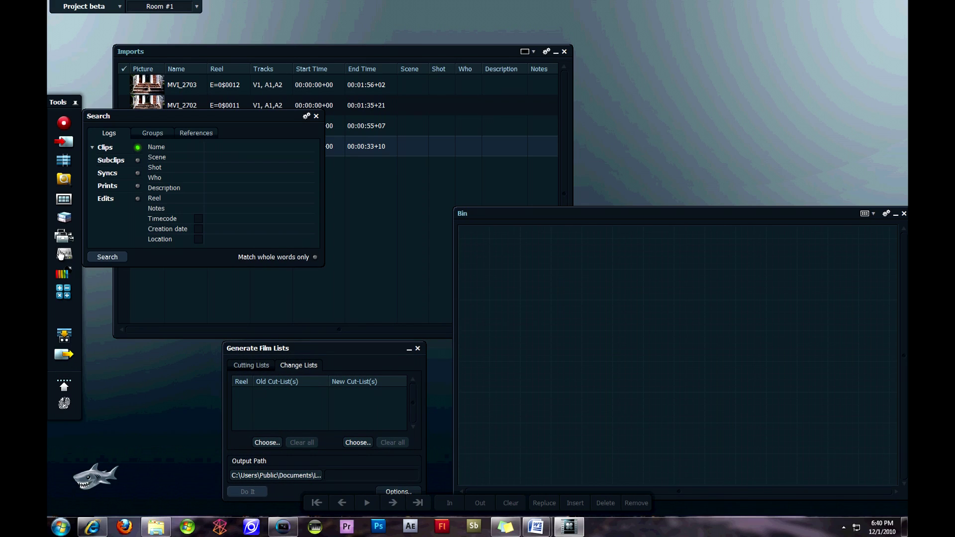
# - Create a new empty edit and bring the Imports bin to the front, moved up and right
pyautogui.click(68, 163)
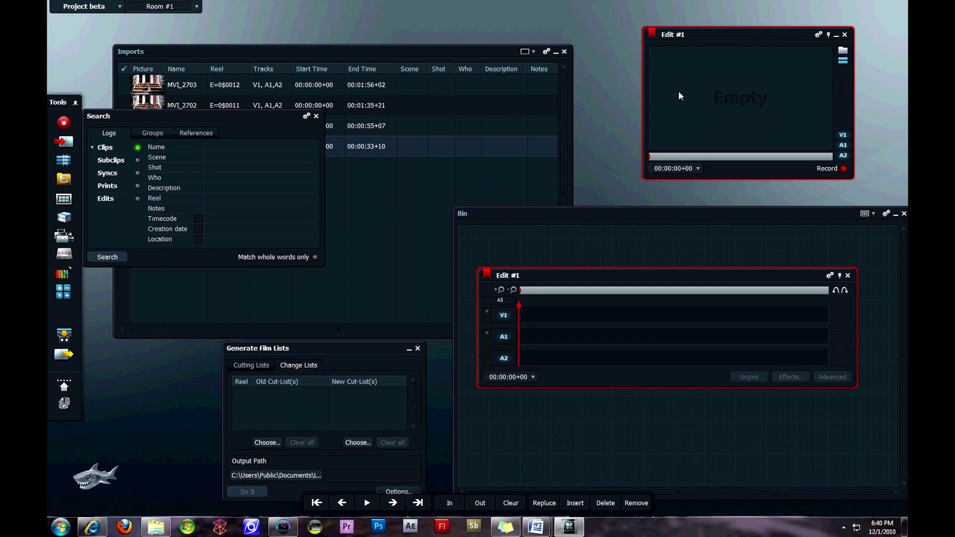
pyautogui.click(360, 52)
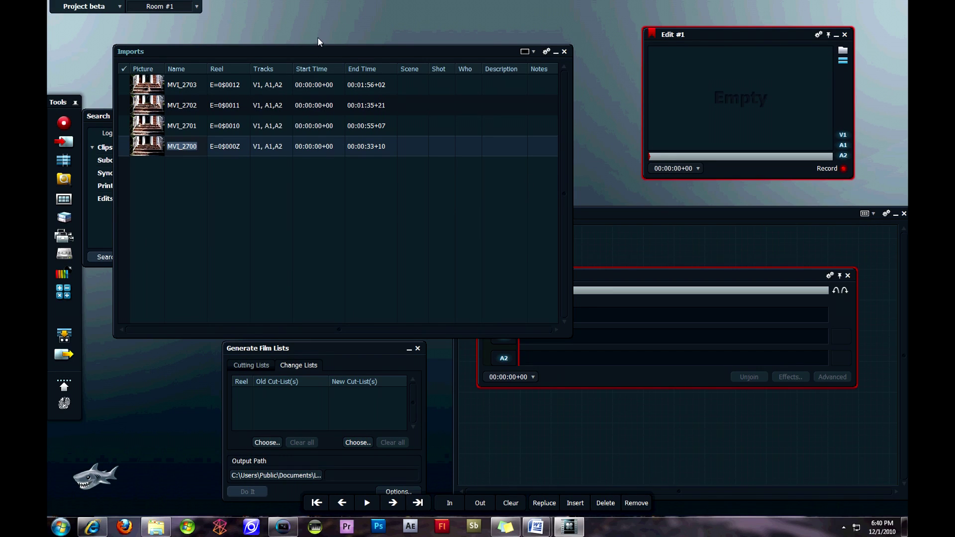
pyautogui.moveTo(328, 52); pyautogui.dragTo(358, 23)
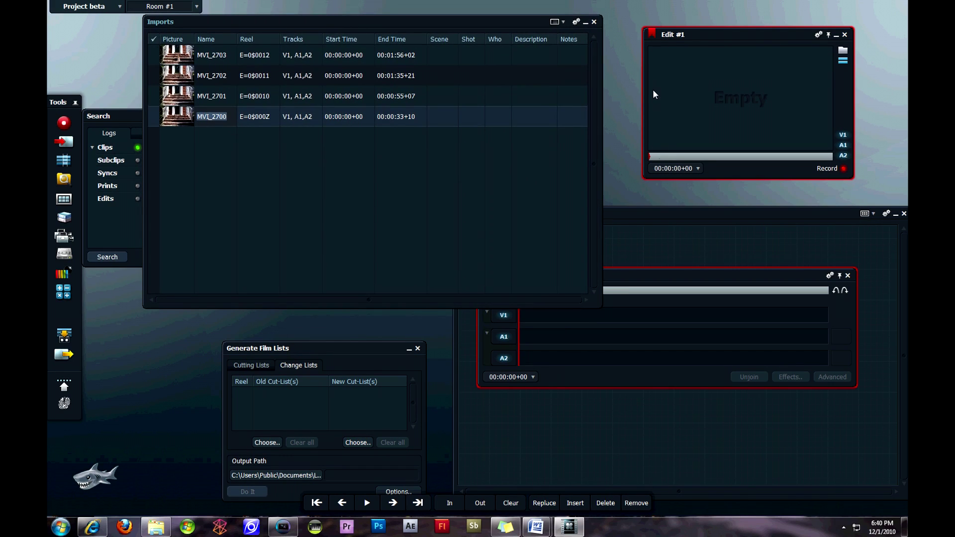
# - Try inserting MVI_2700, dismiss the no-source-machine warning, and step the edit forward one frame
pyautogui.click(577, 504)
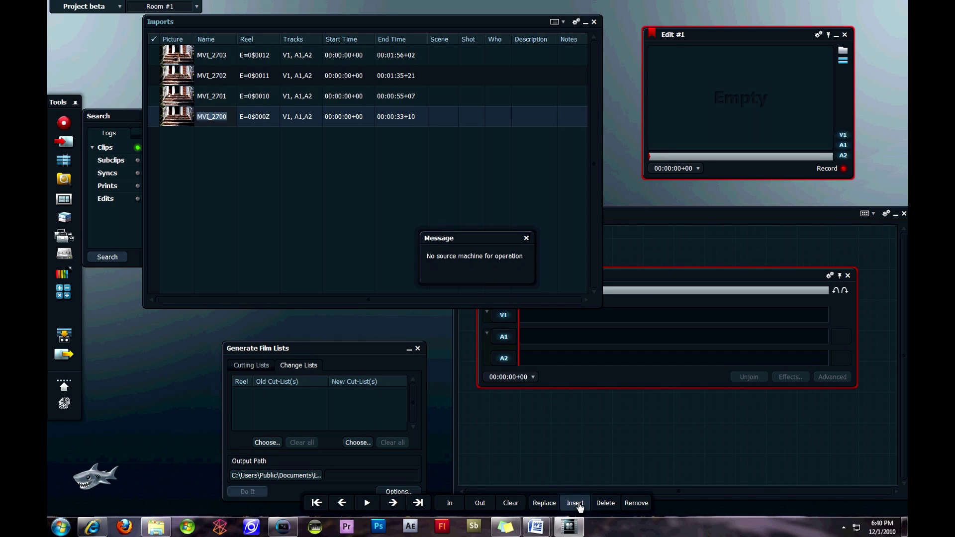
pyautogui.click(526, 237)
pyautogui.click(393, 502)
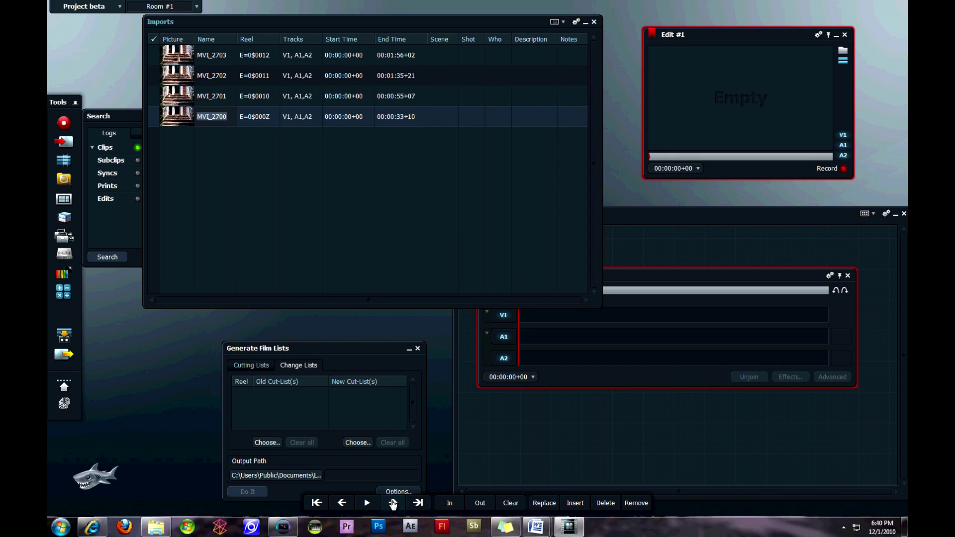